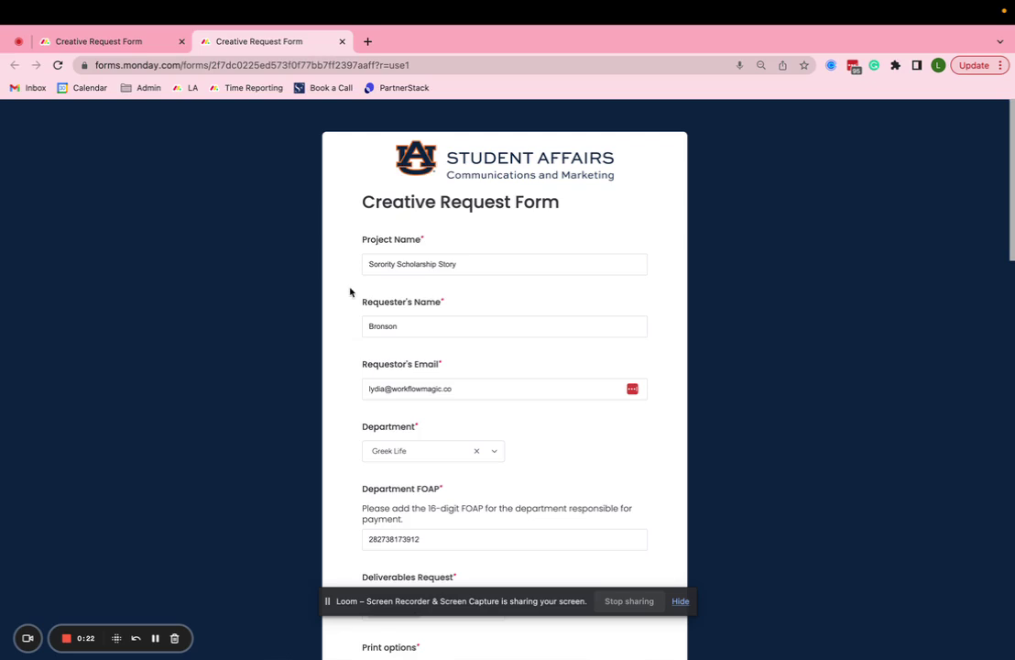
Scroll through the filled Creative Request Form and check the Deliverables Request options
{"action": "scroll", "coordinate": [350, 292], "scroll_direction": "down", "scroll_amount": 5}
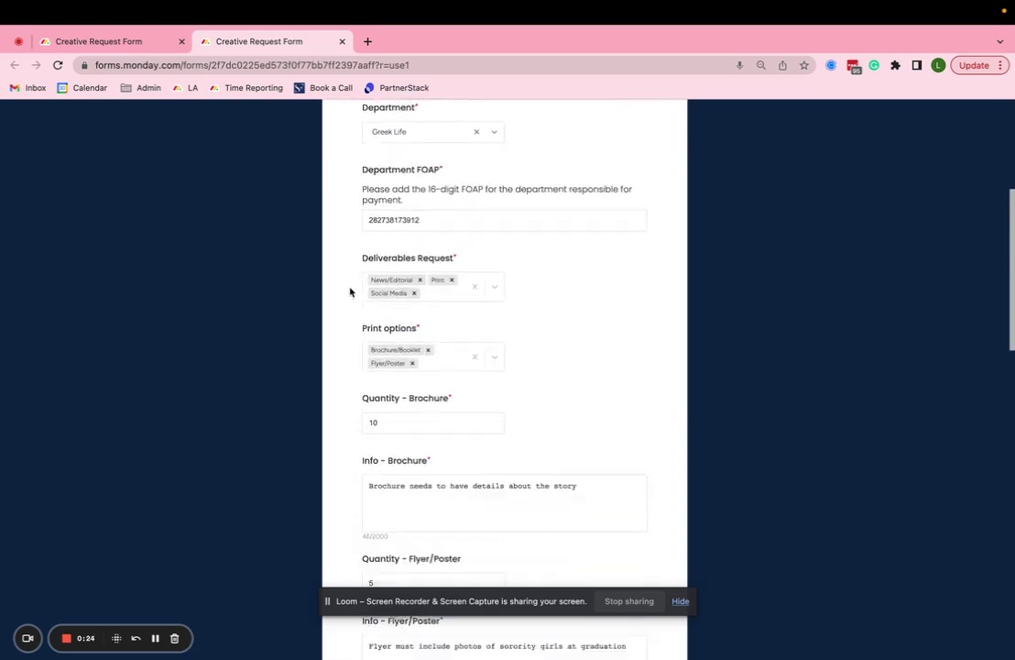
{"action": "scroll", "coordinate": [350, 292], "scroll_direction": "down", "scroll_amount": 1}
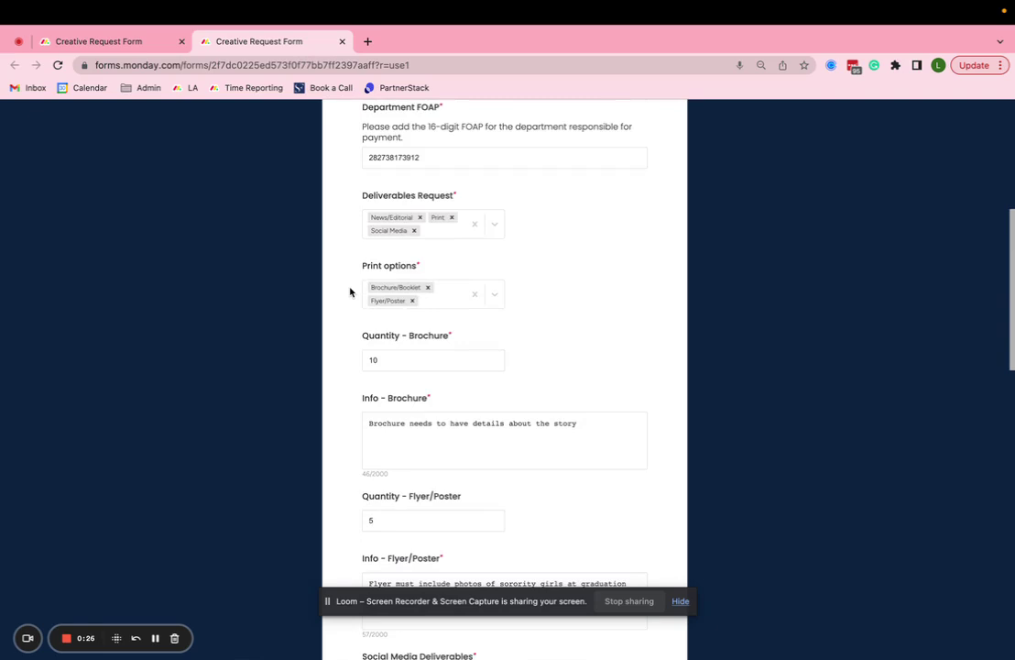
{"action": "left_click", "coordinate": [458, 234]}
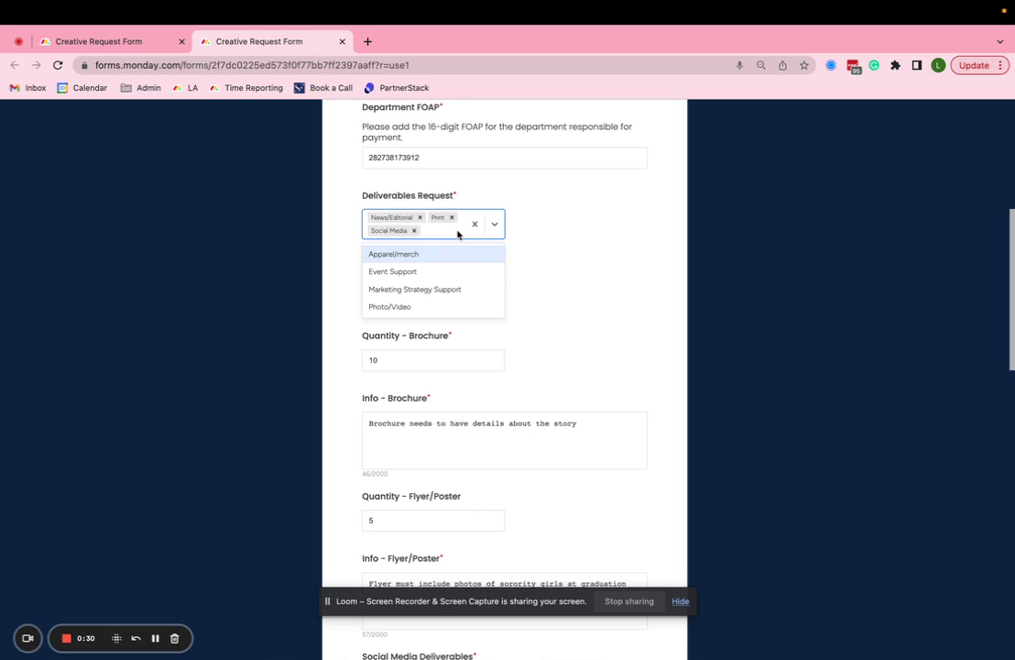
{"action": "left_click", "coordinate": [517, 253]}
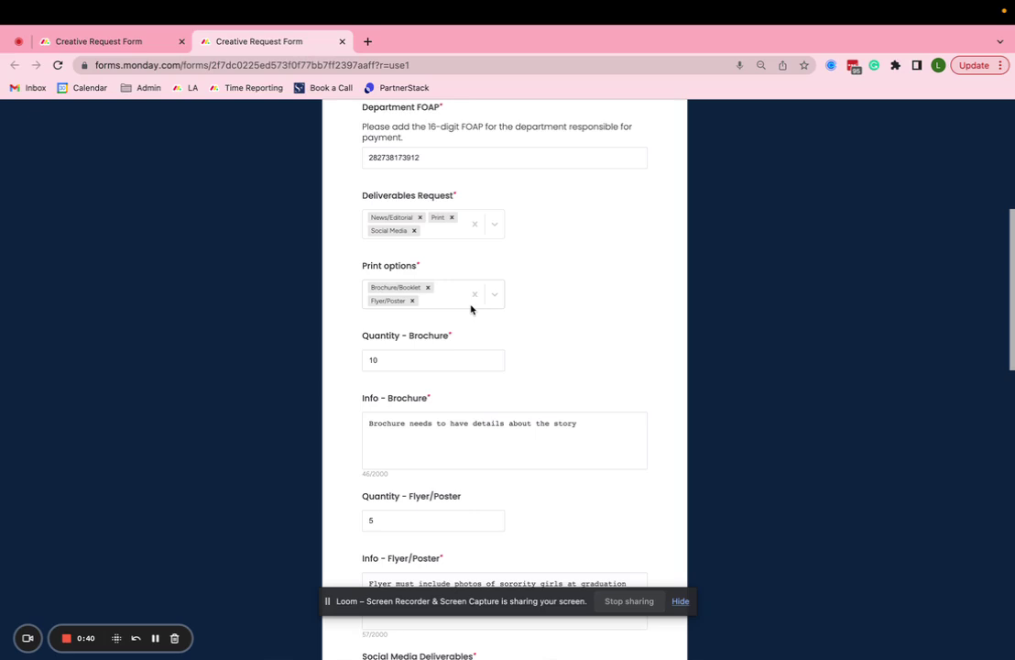
Submit the Creative Request Form for the Sorority Scholarship Story project
{"action": "scroll", "coordinate": [582, 409], "scroll_direction": "down", "scroll_amount": 6}
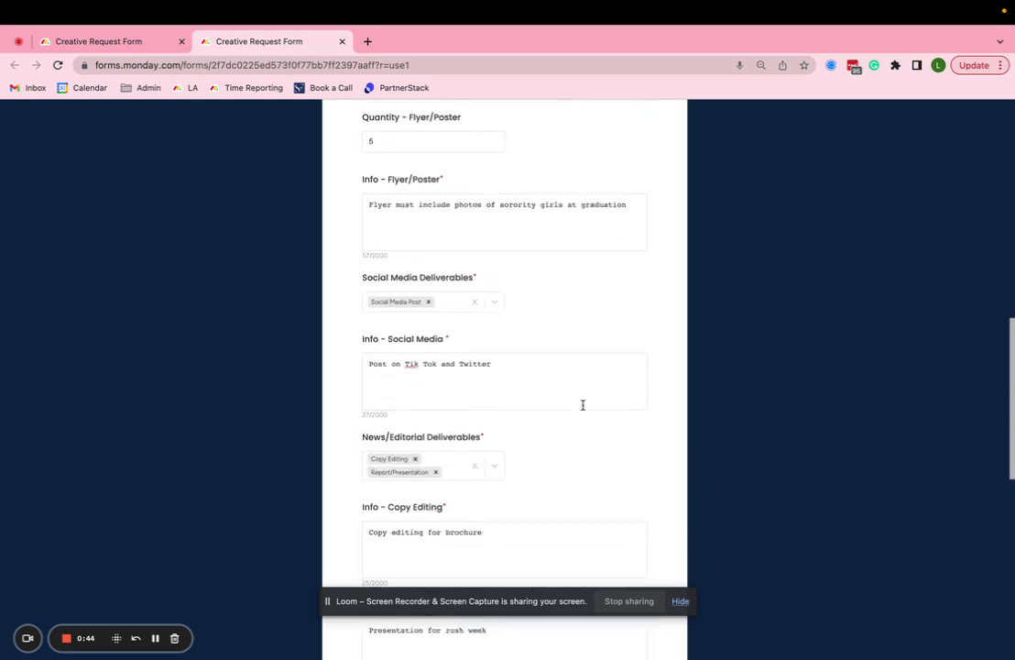
{"action": "scroll", "coordinate": [582, 404], "scroll_direction": "down", "scroll_amount": 5}
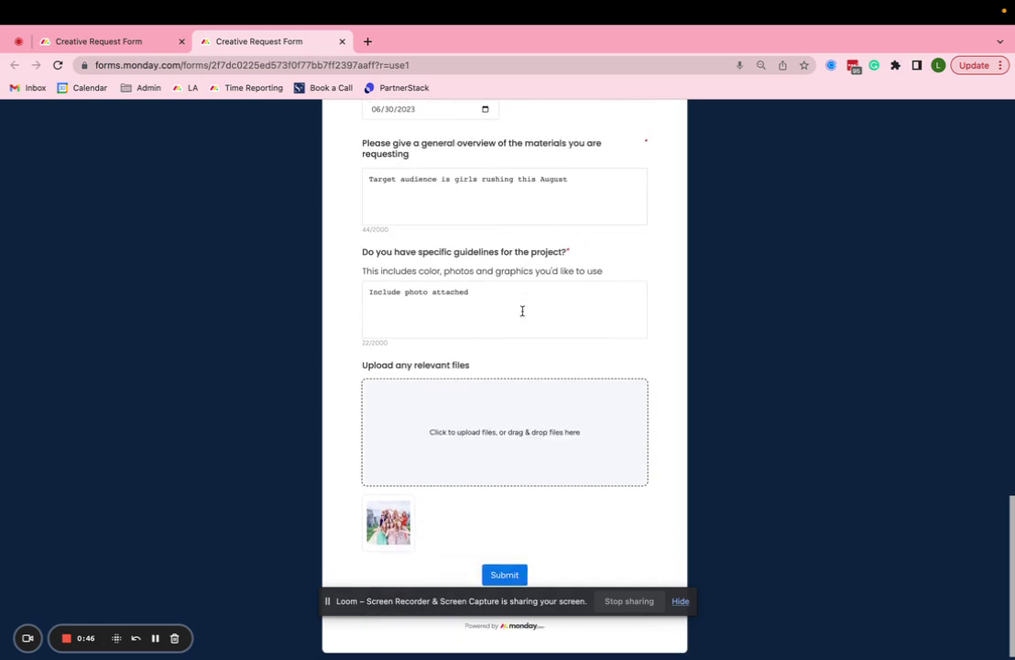
{"action": "scroll", "coordinate": [513, 229], "scroll_direction": "up", "scroll_amount": 1}
{"action": "scroll", "coordinate": [516, 240], "scroll_direction": "down", "scroll_amount": 1}
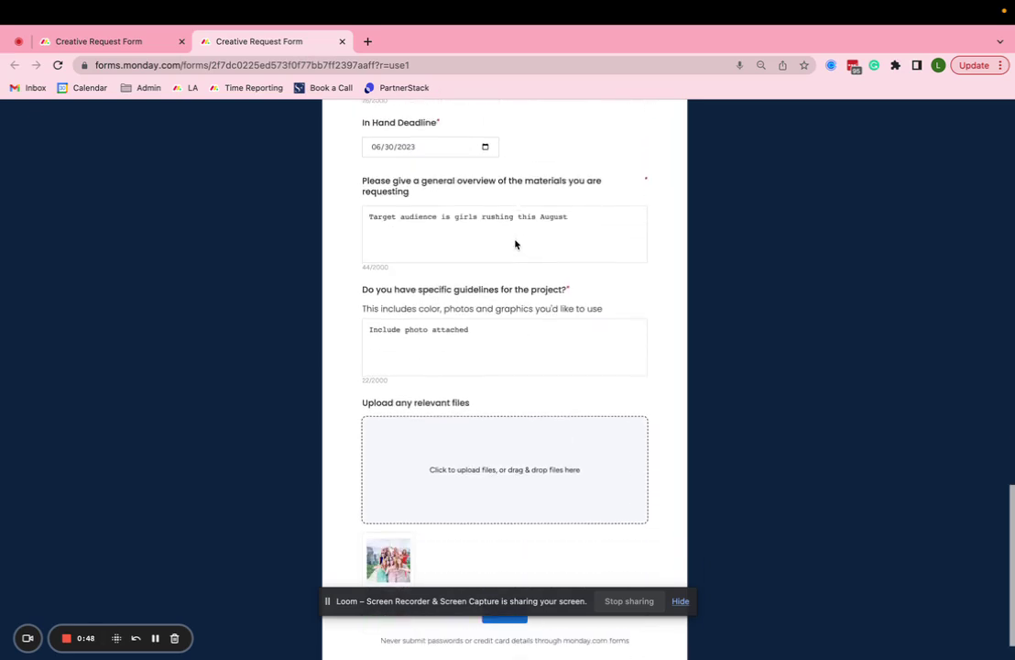
{"action": "scroll", "coordinate": [537, 407], "scroll_direction": "down", "scroll_amount": 1}
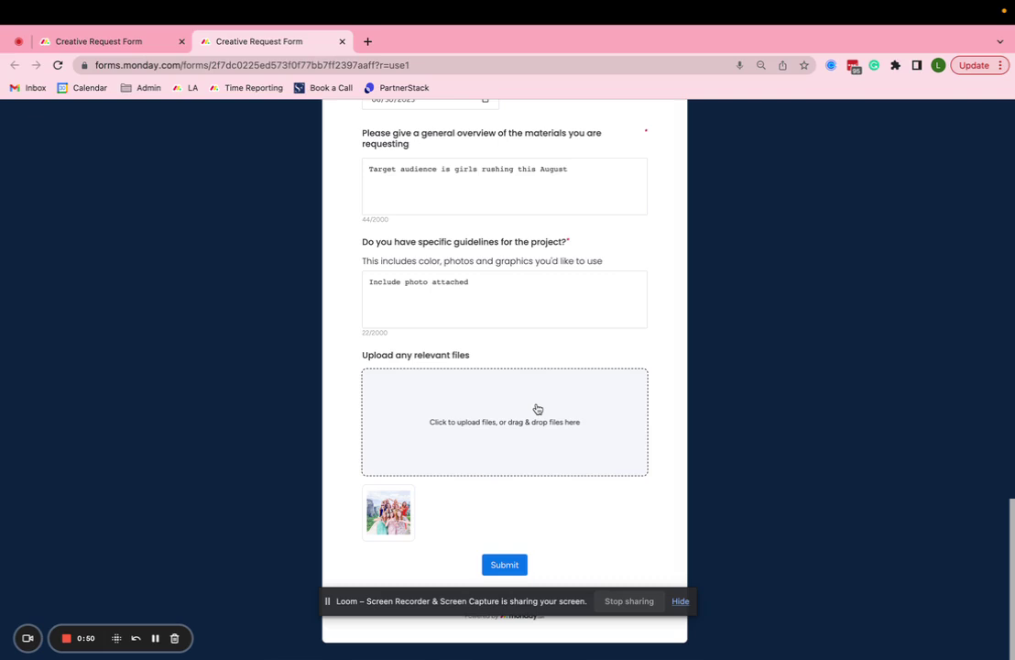
{"action": "left_click", "coordinate": [509, 562]}
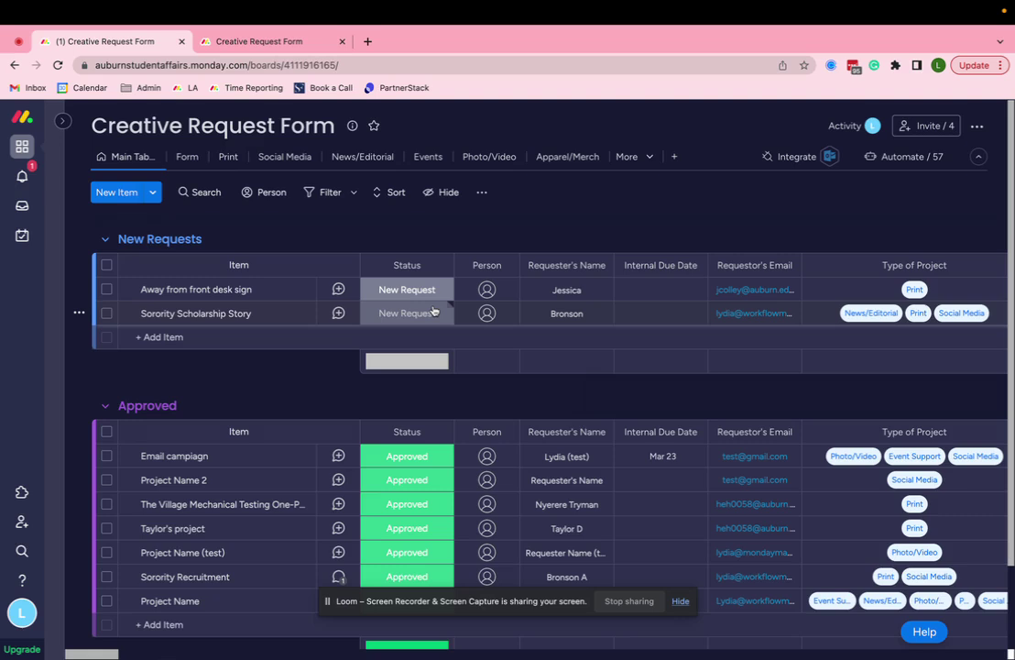
Check the new-request notification, then set Sorority Scholarship Story's Status to Approved
{"action": "left_click", "coordinate": [22, 176]}
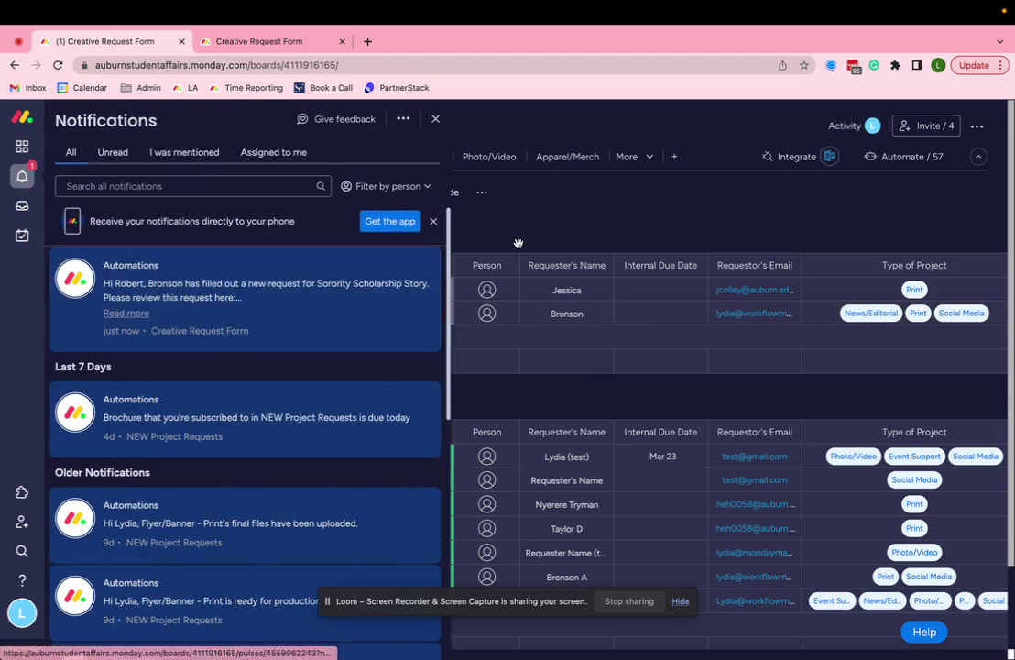
{"action": "left_click", "coordinate": [435, 119]}
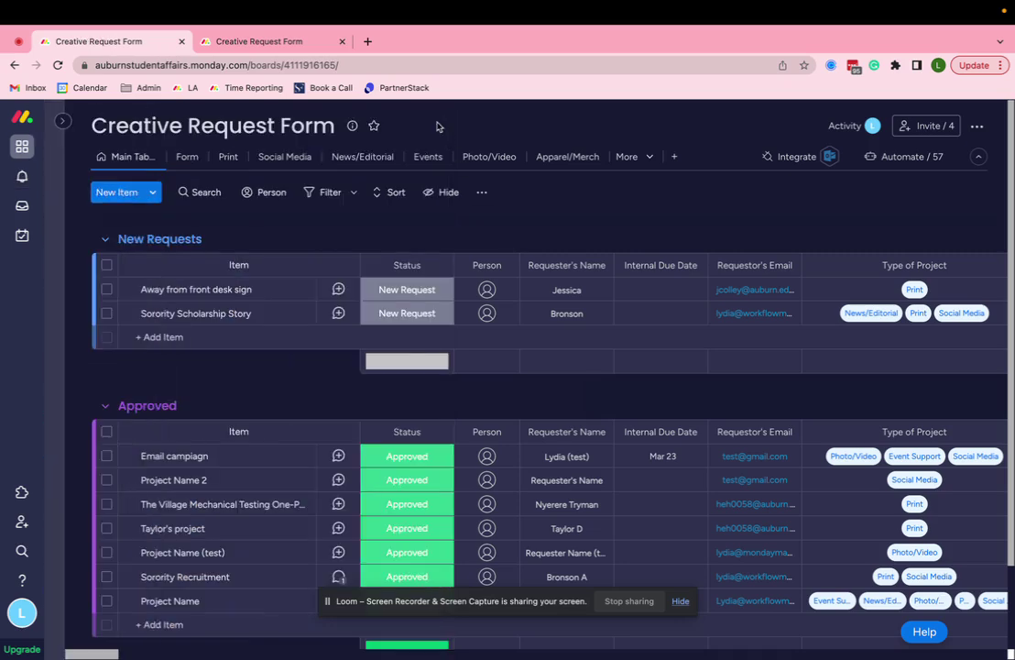
{"action": "left_click", "coordinate": [407, 315]}
{"action": "left_click", "coordinate": [417, 384]}
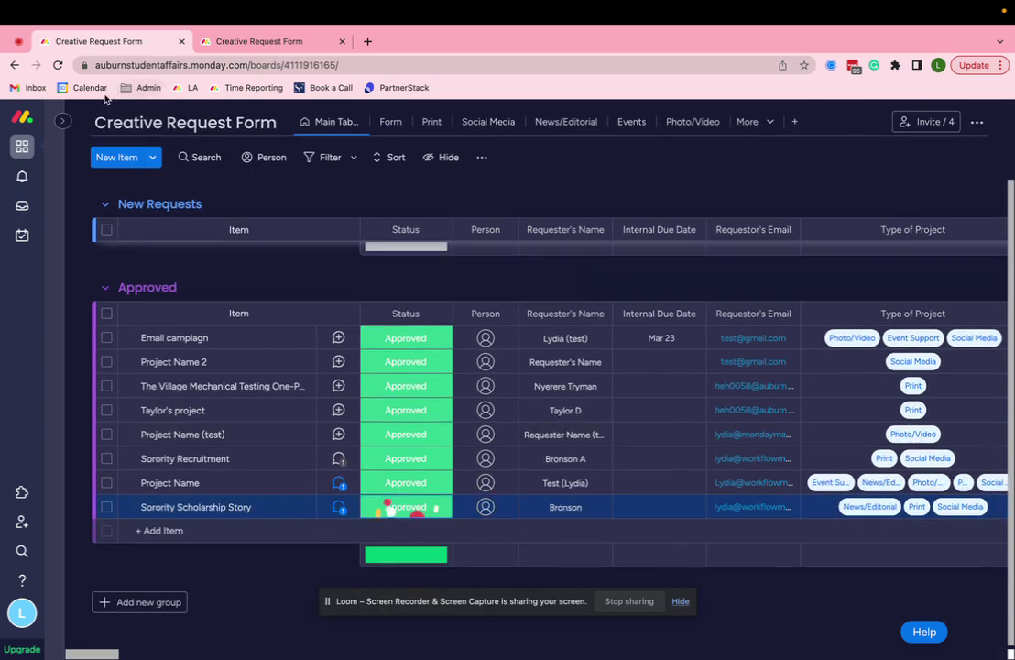
Go to the NEW Project Requests board from the workspace's board list
{"action": "left_click", "coordinate": [62, 120]}
{"action": "left_click", "coordinate": [142, 317]}
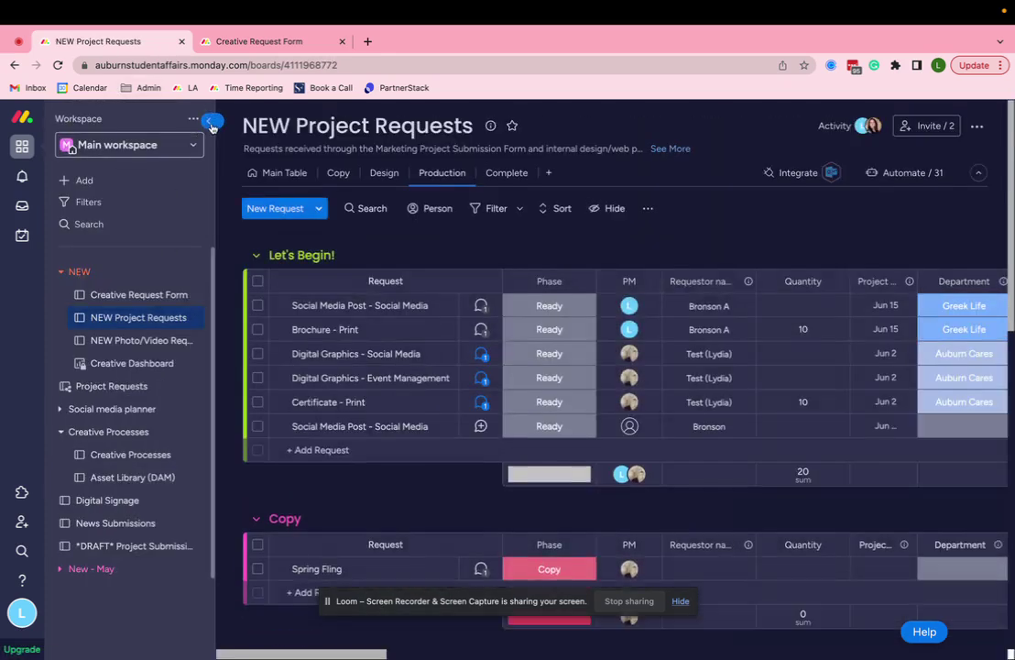
{"action": "left_click", "coordinate": [211, 122]}
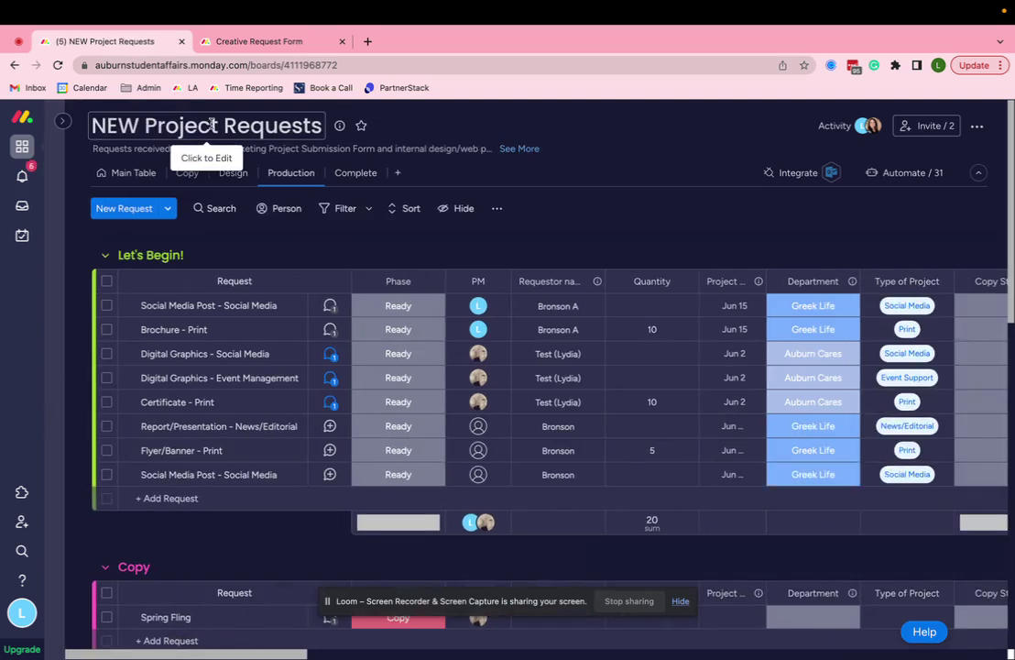
Look over the five Greek Life deliverables under Let's Begin and their assignment notifications
{"action": "scroll", "coordinate": [288, 385], "scroll_direction": "down", "scroll_amount": 2}
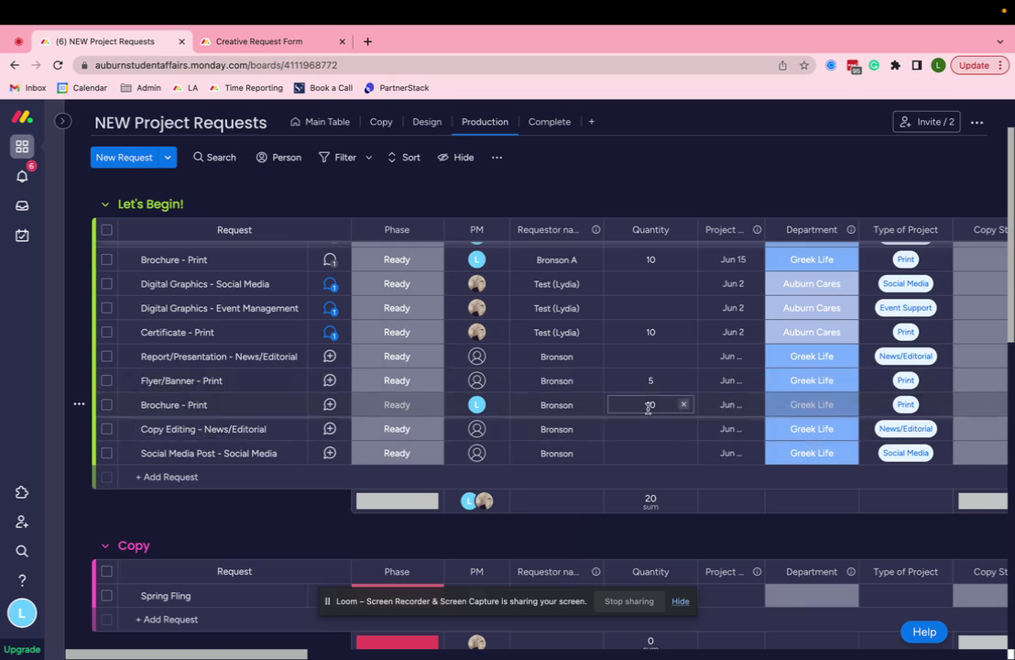
{"action": "scroll", "coordinate": [648, 407], "scroll_direction": "right", "scroll_amount": 5}
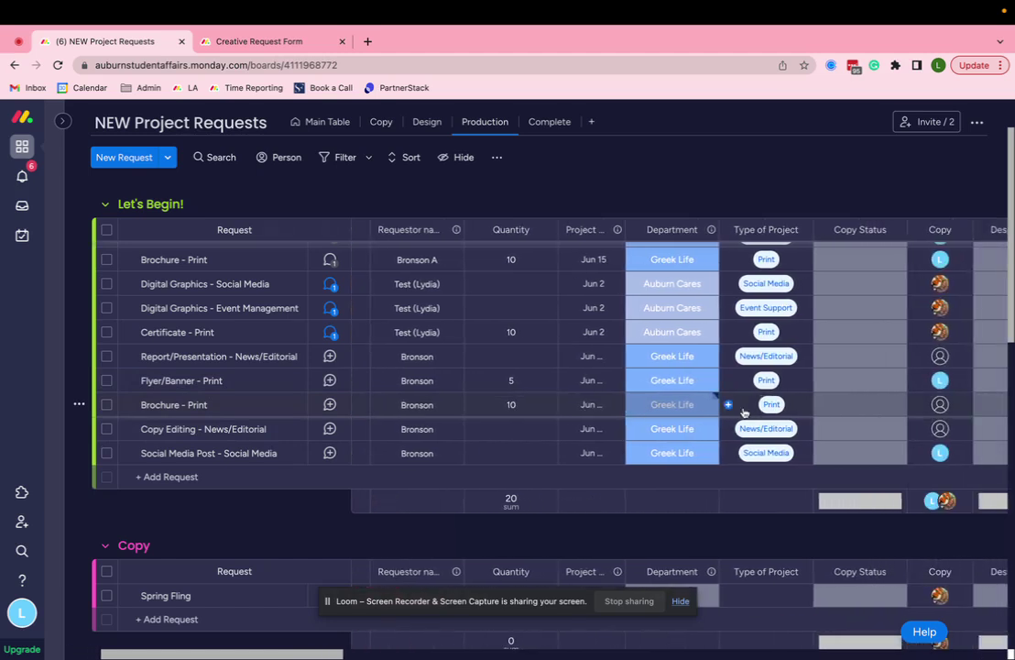
{"action": "scroll", "coordinate": [750, 412], "scroll_direction": "right", "scroll_amount": 5}
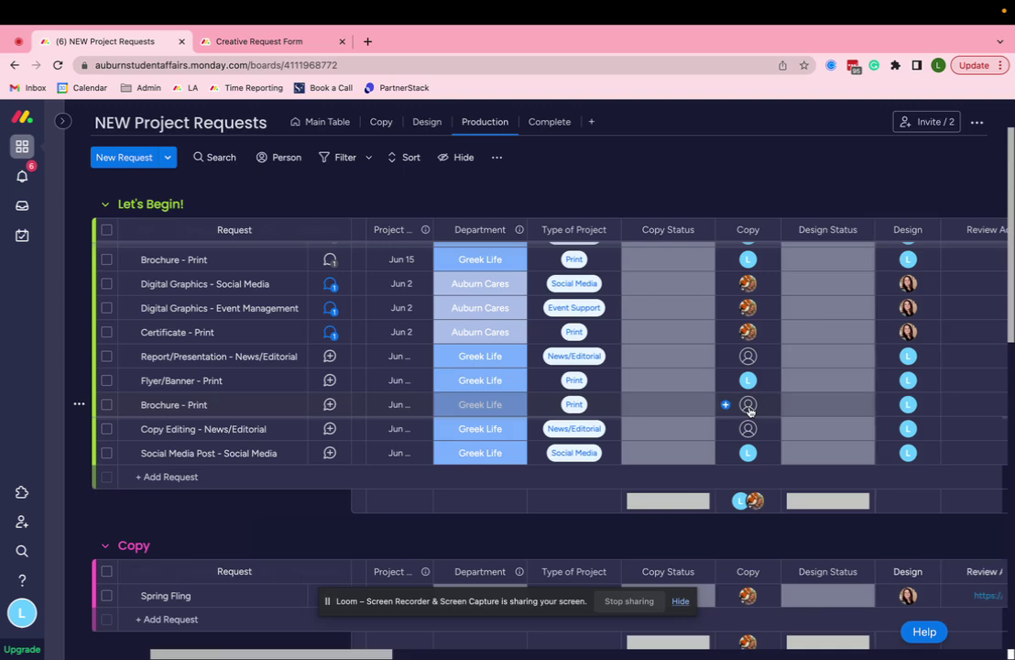
{"action": "left_click", "coordinate": [34, 173]}
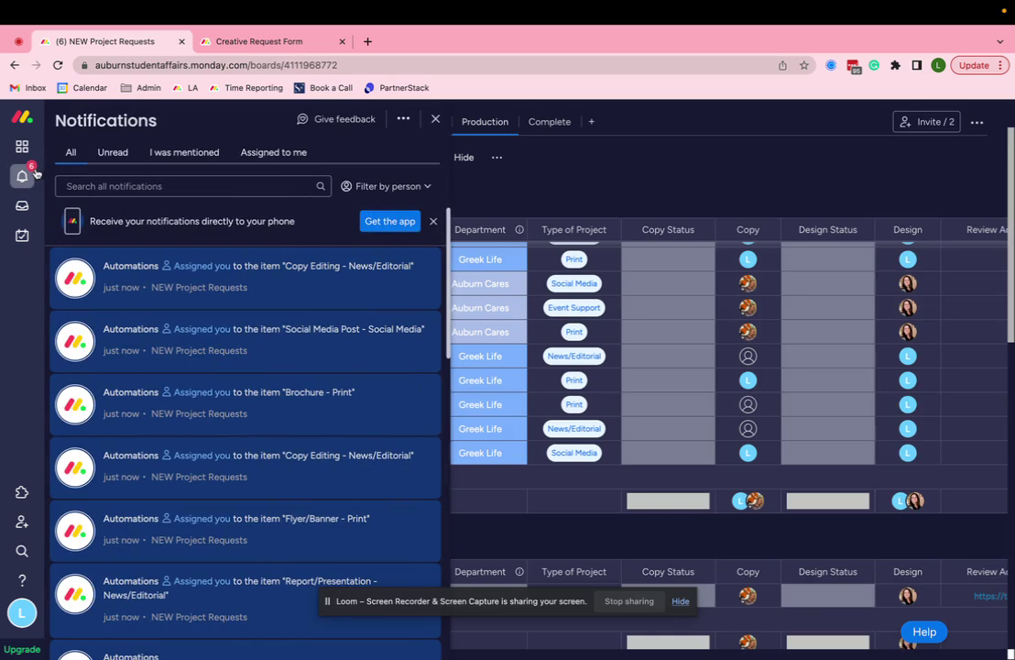
{"action": "left_click", "coordinate": [435, 121]}
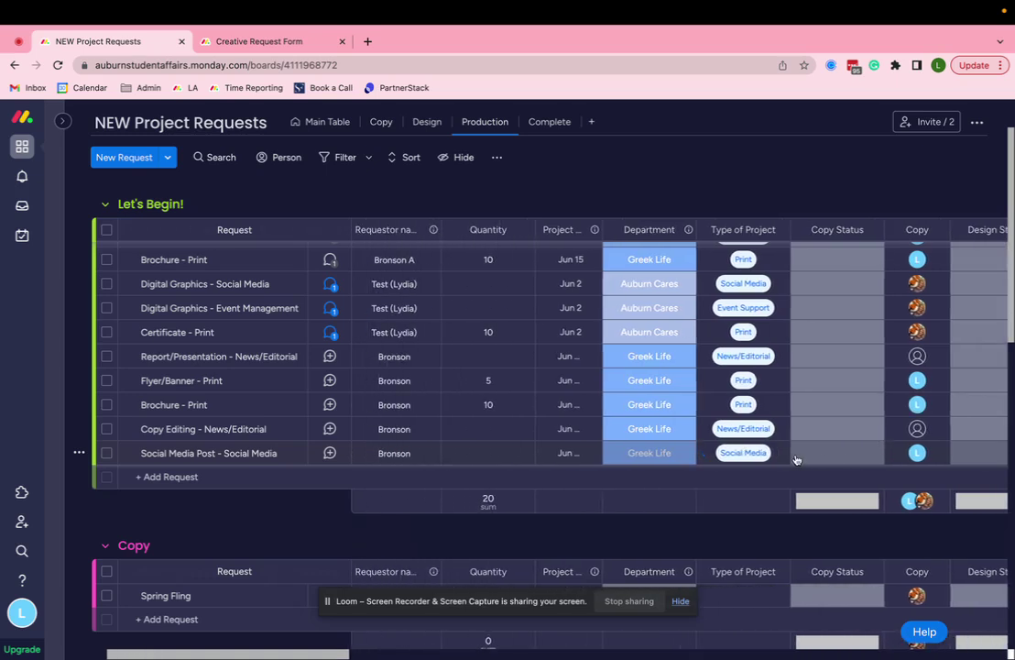
Set the Social Media Post's copy status to Done
{"action": "left_click", "coordinate": [819, 460]}
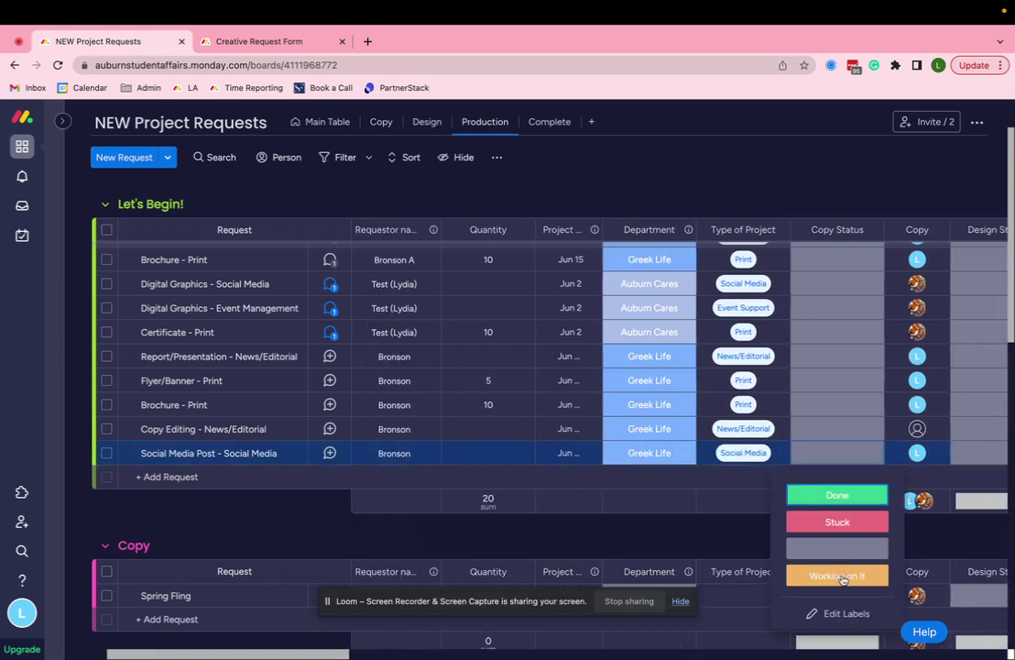
{"action": "left_click", "coordinate": [840, 575]}
{"action": "left_click", "coordinate": [852, 463]}
{"action": "left_click", "coordinate": [836, 493]}
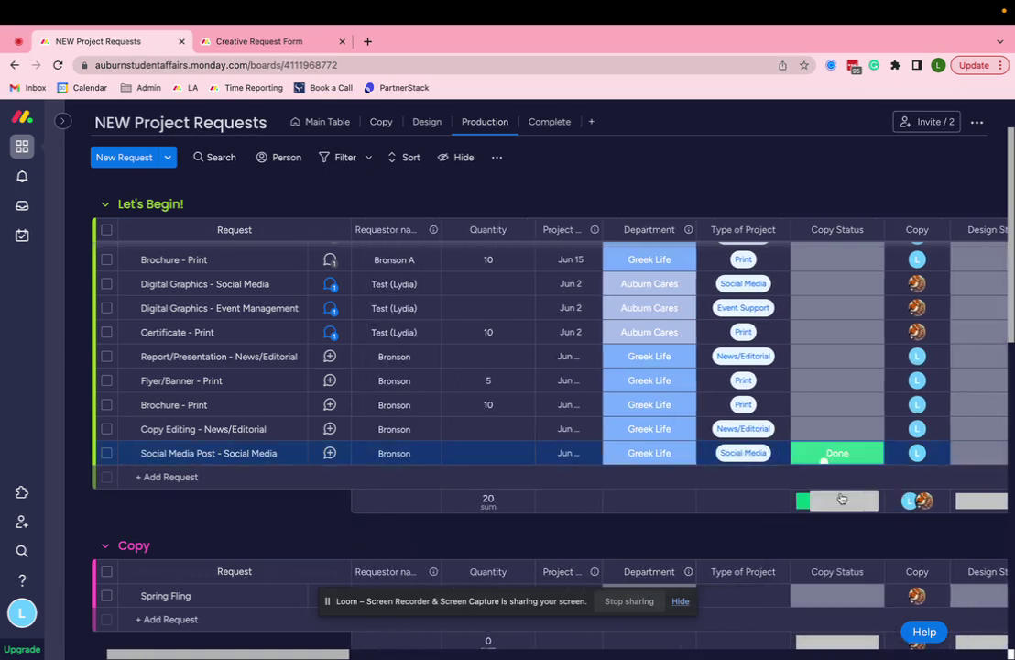
{"action": "scroll", "coordinate": [841, 498], "scroll_direction": "right", "scroll_amount": 2}
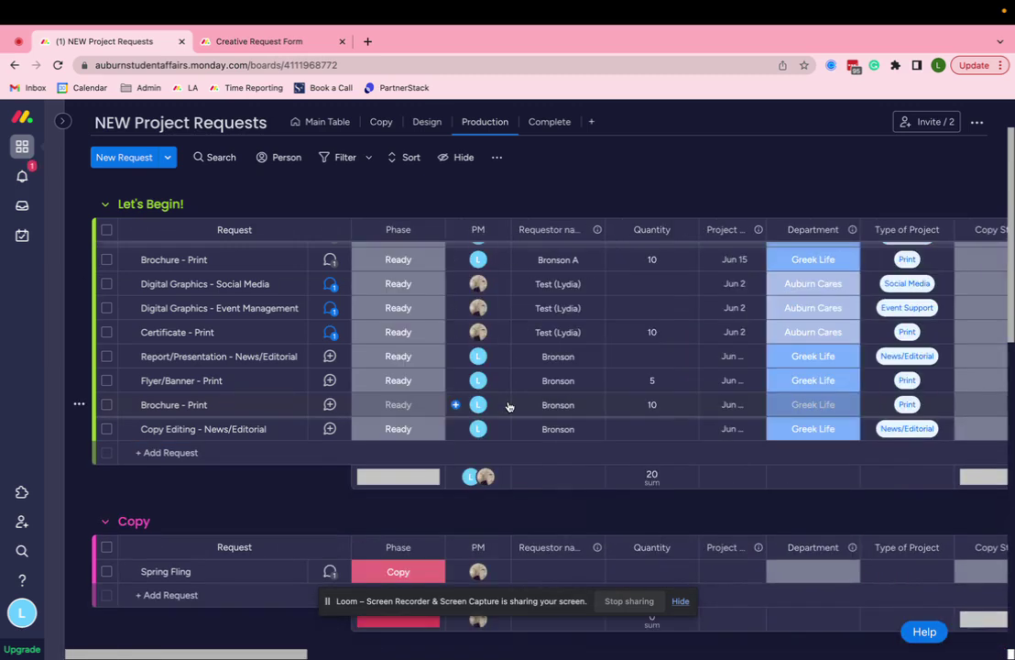
{"action": "scroll", "coordinate": [510, 406], "scroll_direction": "down", "scroll_amount": 3}
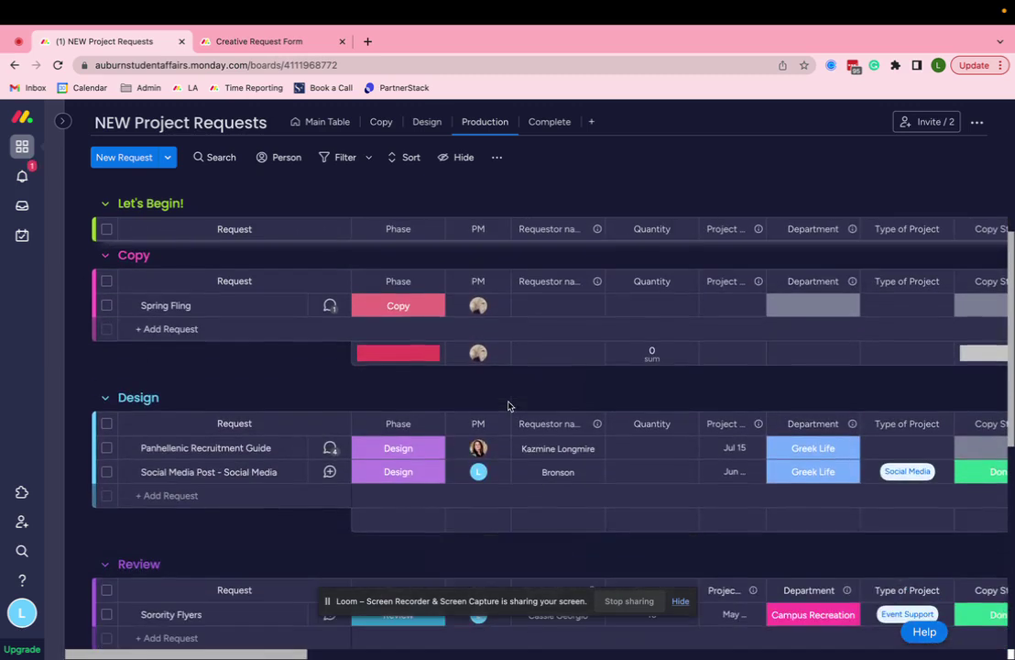
Switch to the board's Design view and check notifications
{"action": "left_click", "coordinate": [422, 125]}
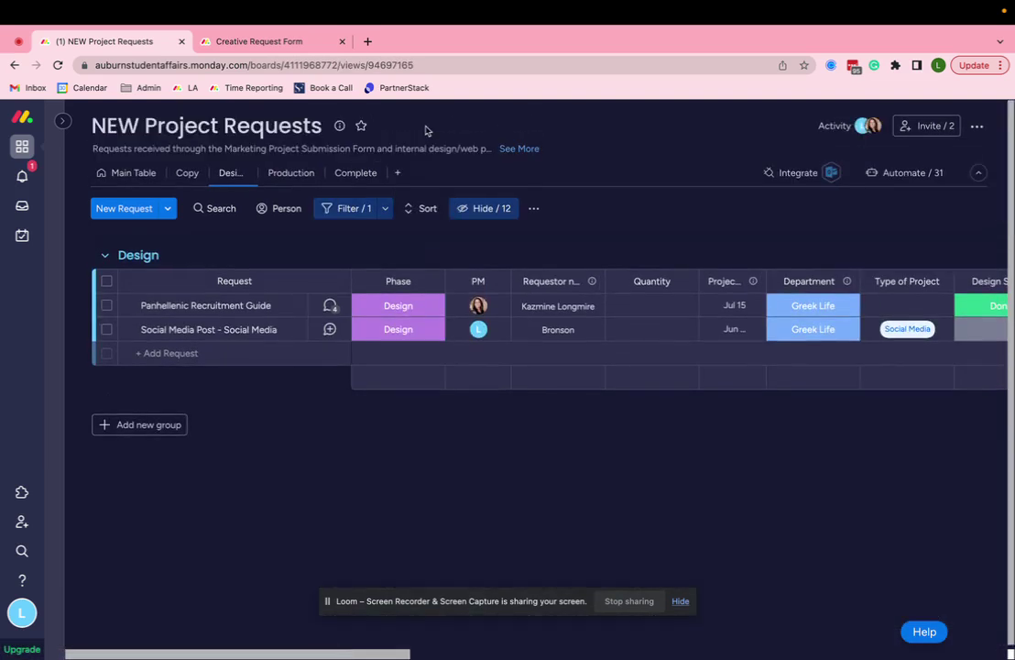
{"action": "scroll", "coordinate": [513, 394], "scroll_direction": "right", "scroll_amount": 5}
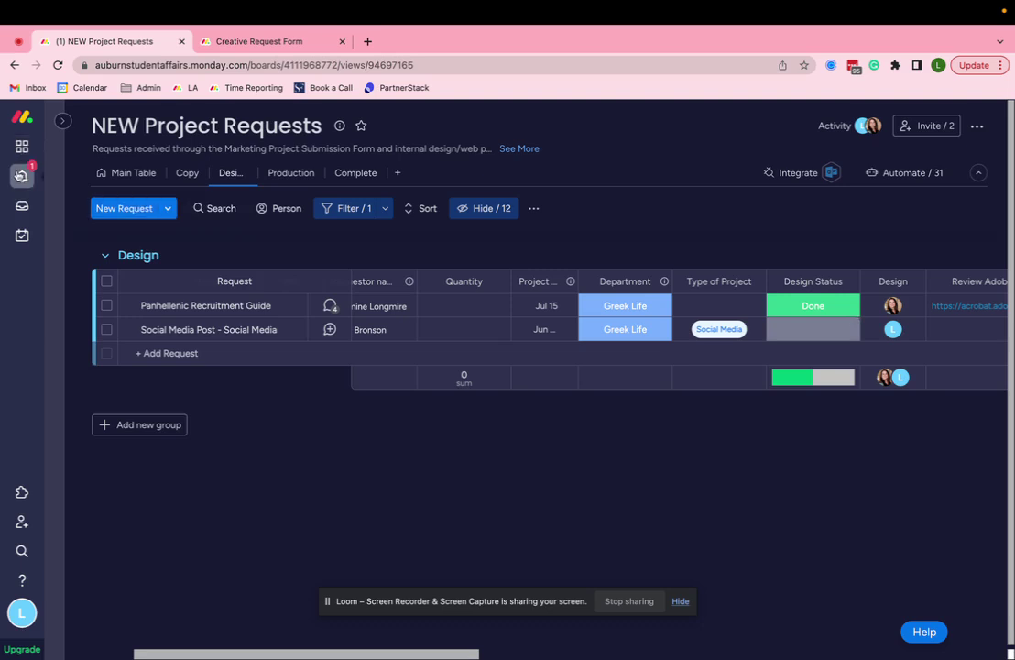
{"action": "left_click", "coordinate": [22, 175]}
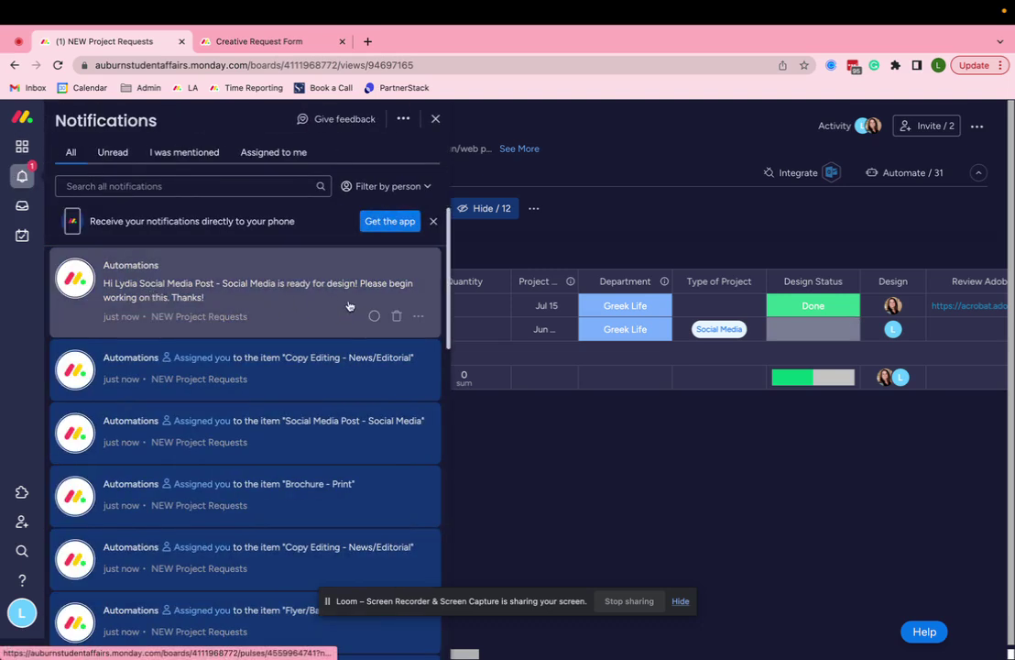
{"action": "left_click", "coordinate": [435, 119]}
Move the Social Media Post's Design Status to Working on it, then Done
{"action": "left_click", "coordinate": [821, 341]}
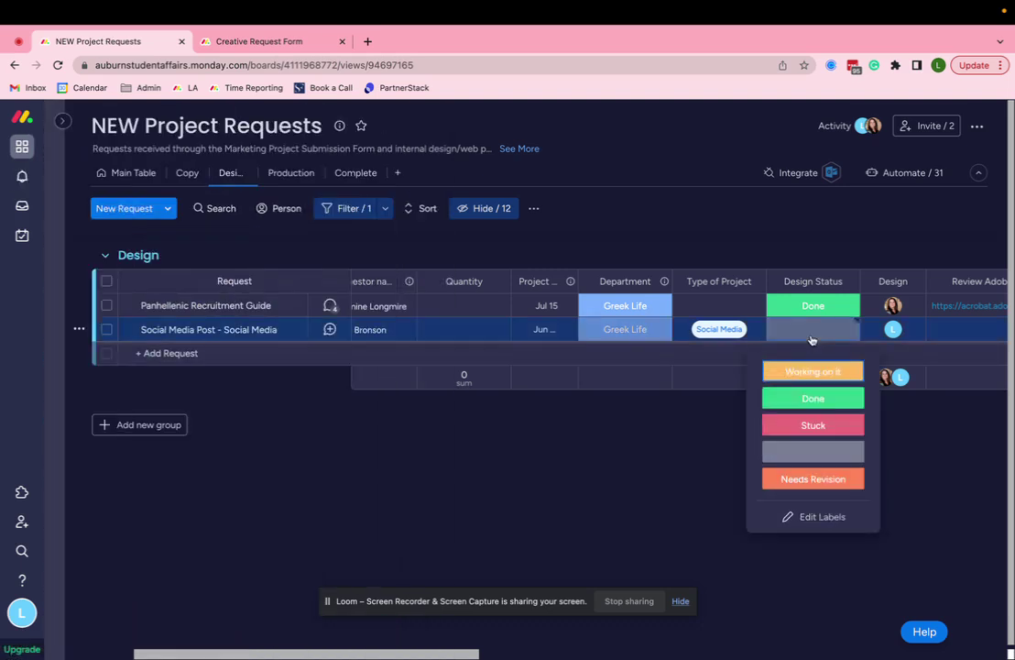
{"action": "left_click", "coordinate": [821, 341]}
{"action": "left_click", "coordinate": [821, 344]}
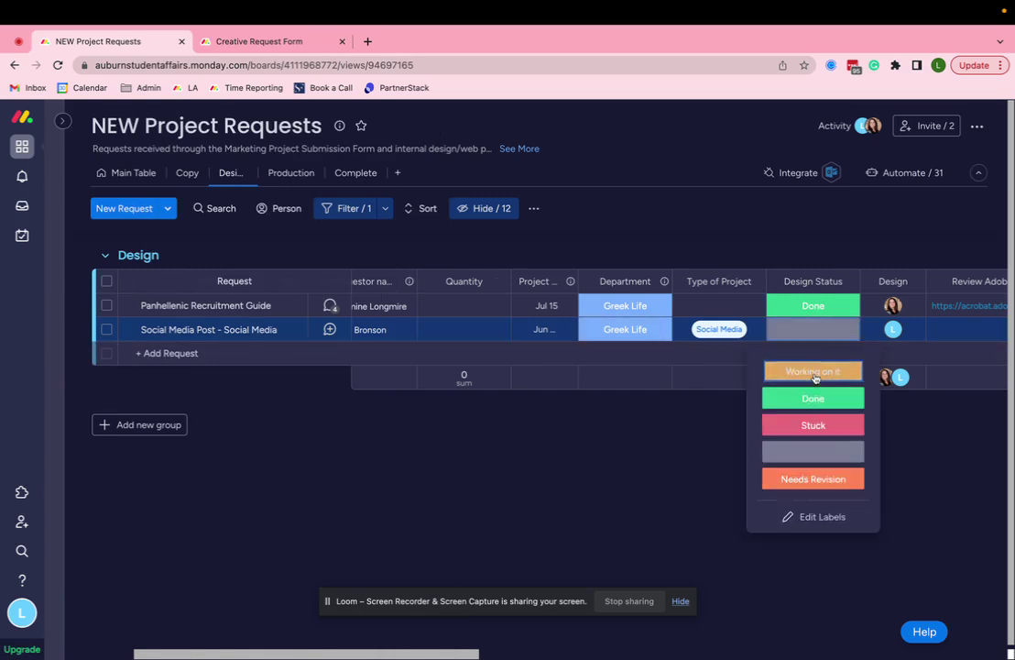
{"action": "left_click", "coordinate": [797, 371]}
{"action": "left_click", "coordinate": [836, 336]}
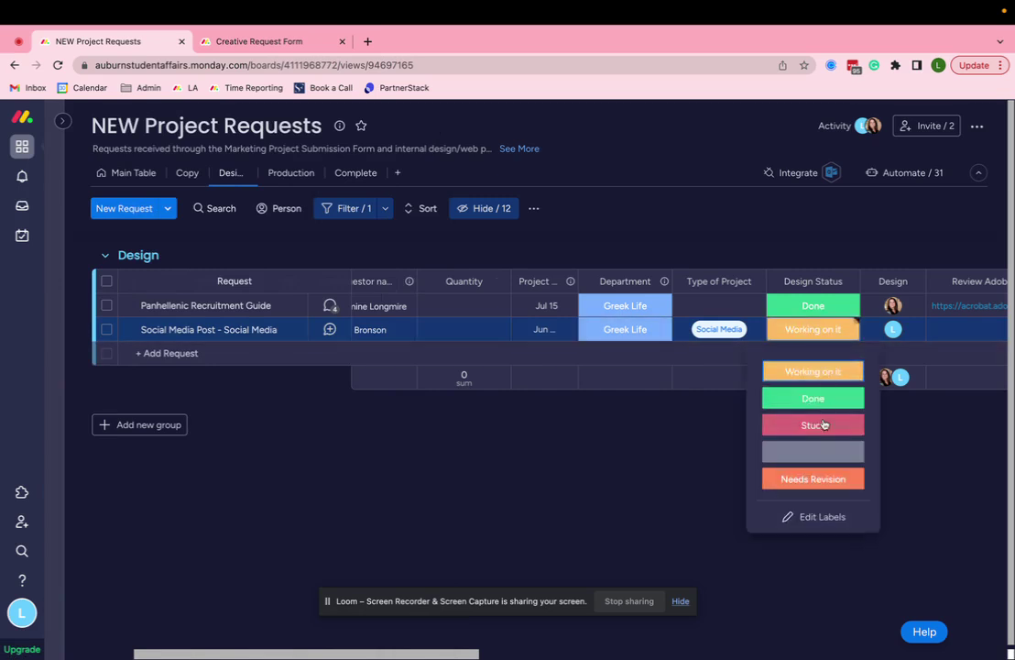
{"action": "left_click", "coordinate": [819, 397]}
{"action": "scroll", "coordinate": [821, 403], "scroll_direction": "right", "scroll_amount": 3}
{"action": "scroll", "coordinate": [821, 403], "scroll_direction": "right", "scroll_amount": 2}
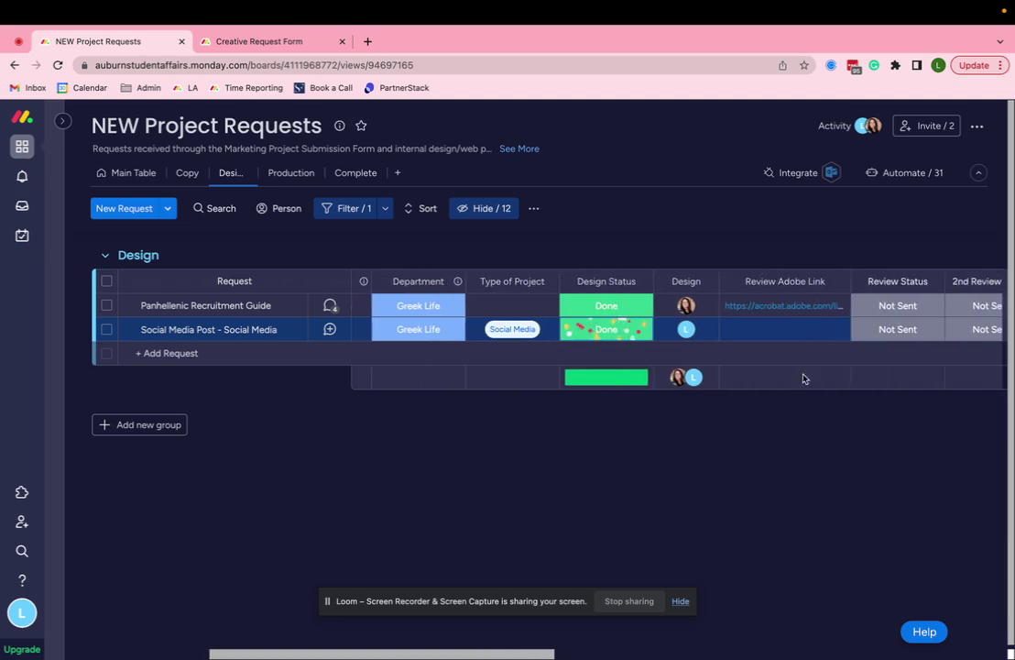
{"action": "left_click", "coordinate": [778, 329]}
{"action": "type", "text": "www.test.com"}
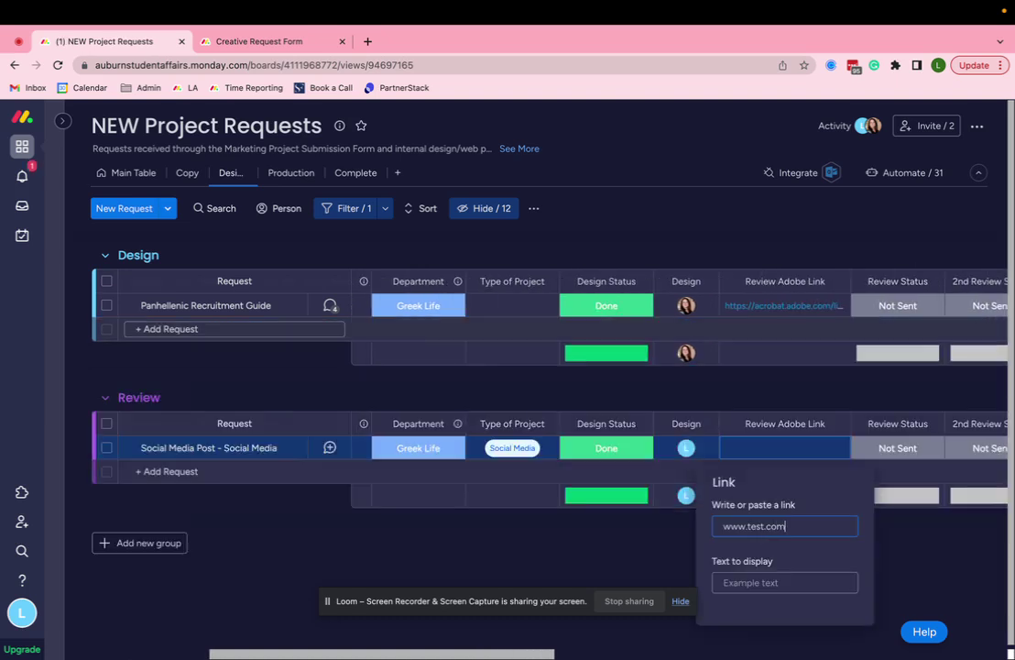
{"action": "key", "text": "Return"}
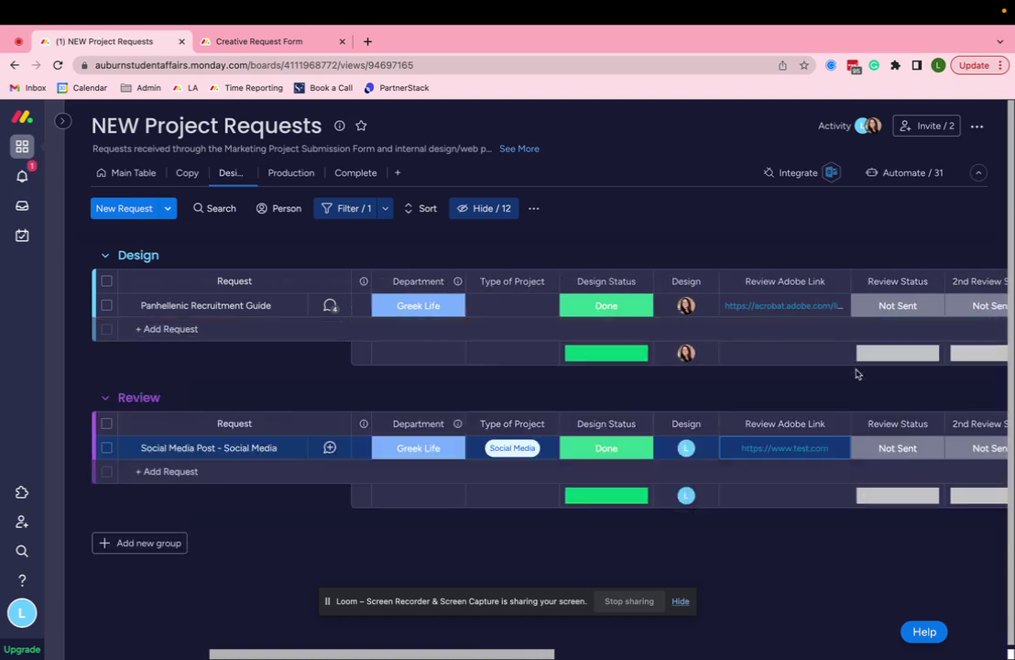
{"action": "left_click", "coordinate": [882, 447]}
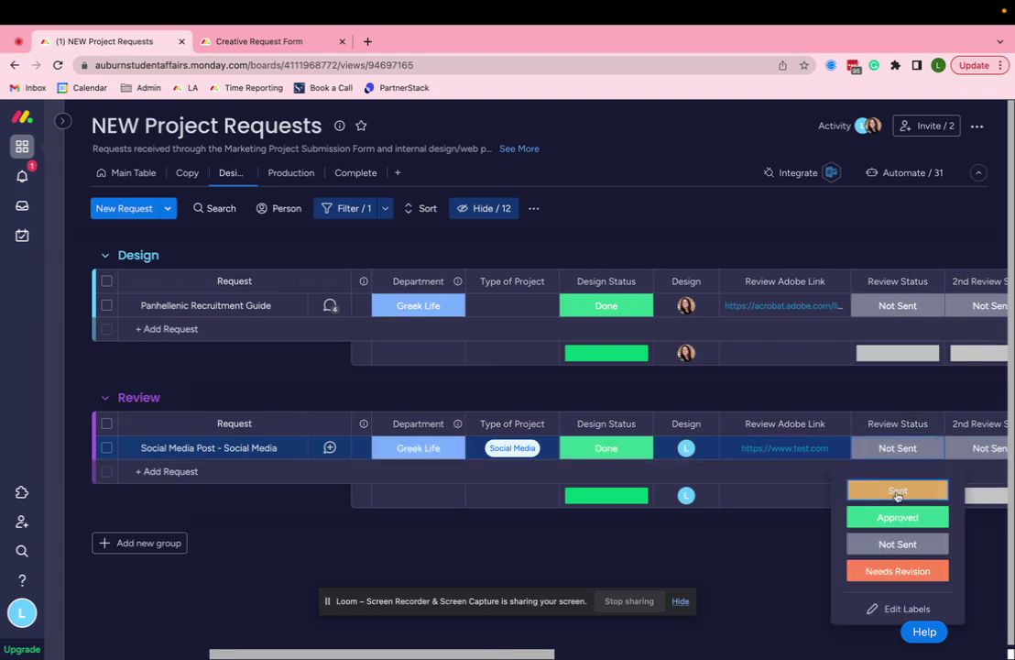
{"action": "left_click", "coordinate": [896, 491]}
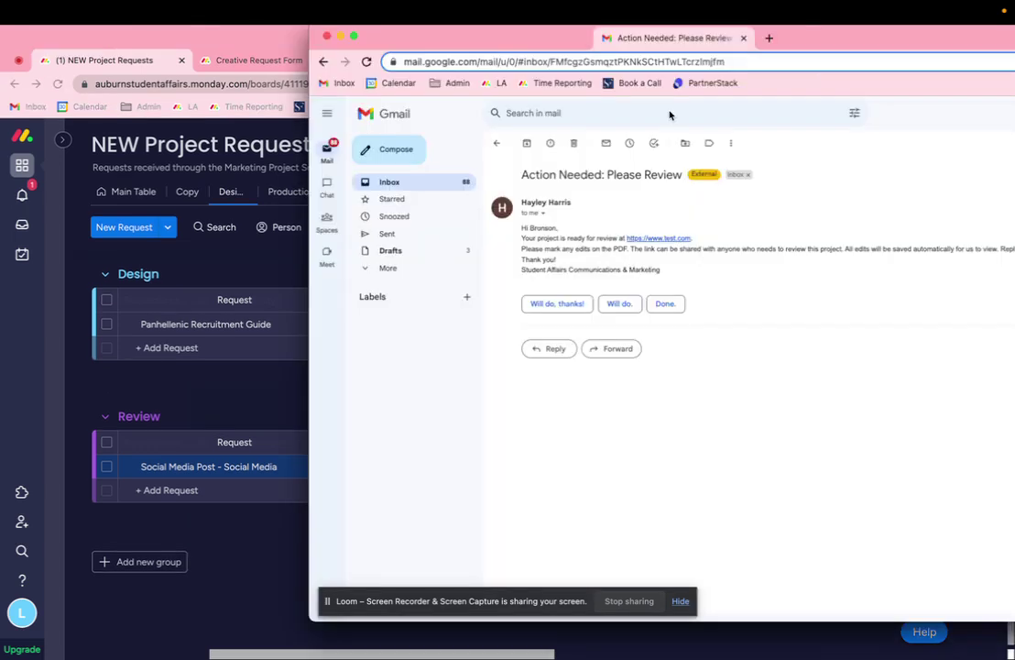
Move the 'Action Needed: Please Review' email tab into the board's window, then return to the board
{"action": "left_click_drag", "start_coordinate": [657, 37], "coordinate": [522, 50]}
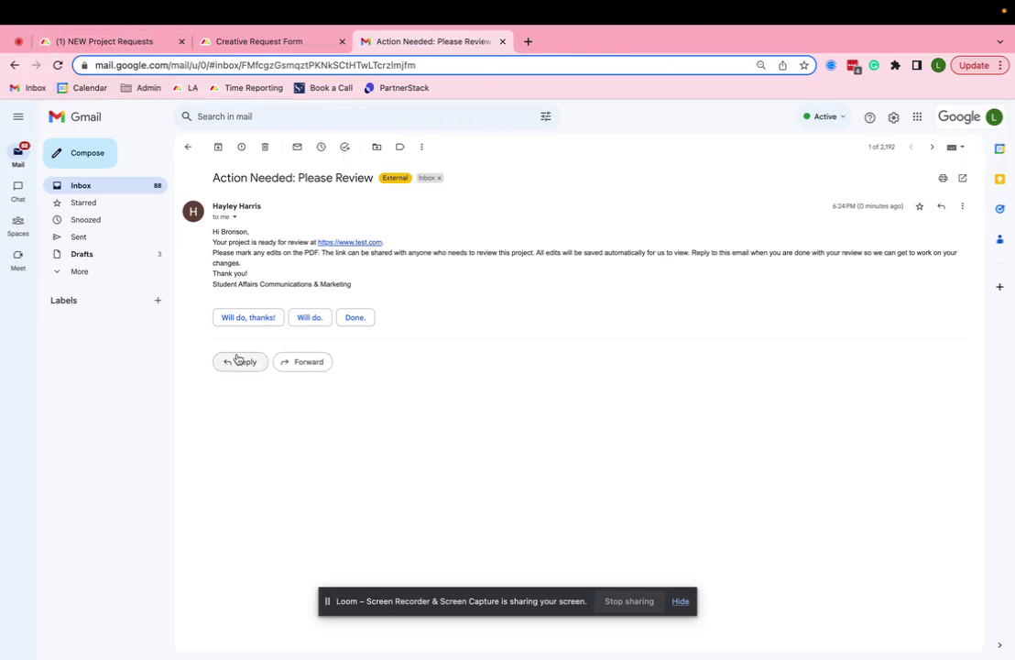
{"action": "left_click", "coordinate": [144, 43]}
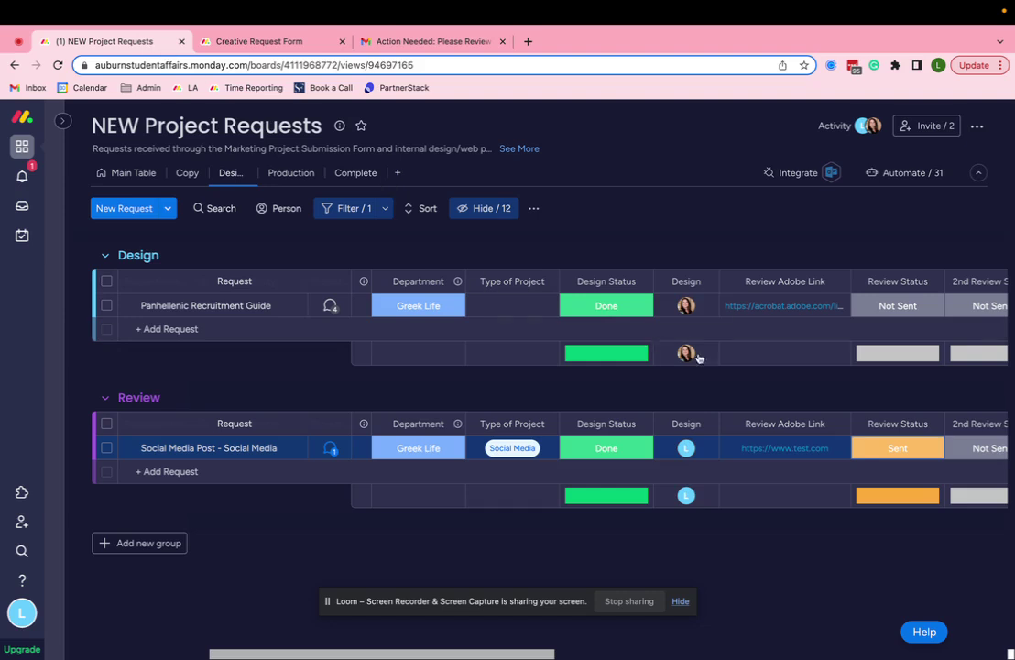
Set the Social Media Post's Review Status to Approved
{"action": "left_click", "coordinate": [889, 451]}
{"action": "left_click", "coordinate": [898, 517]}
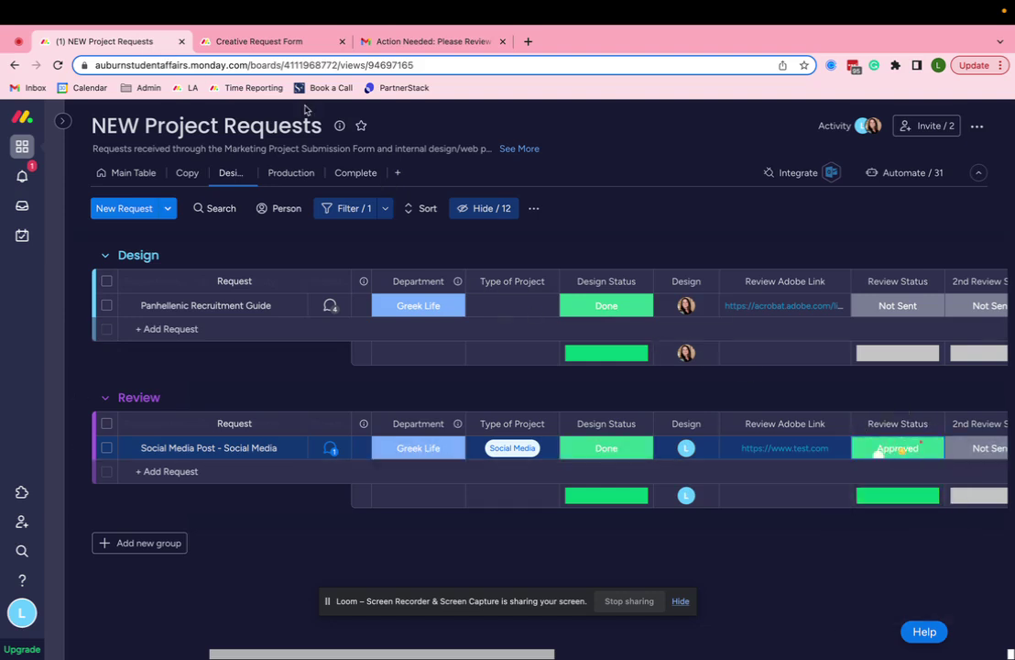
{"action": "scroll", "coordinate": [440, 373], "scroll_direction": "left", "scroll_amount": 6}
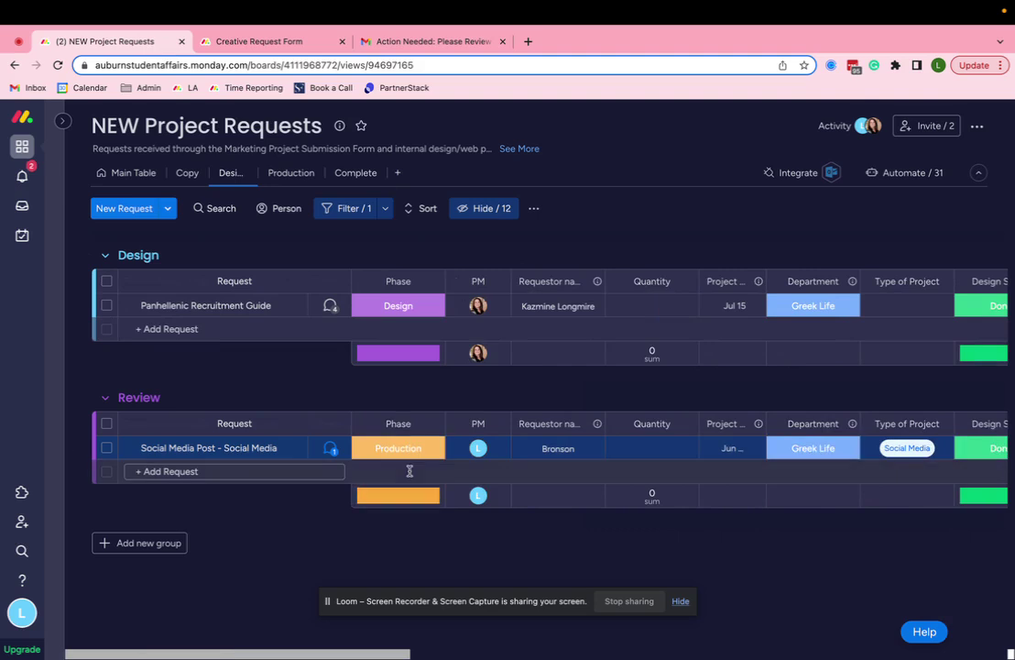
Switch to the board's Production view and check notifications
{"action": "left_click", "coordinate": [288, 177]}
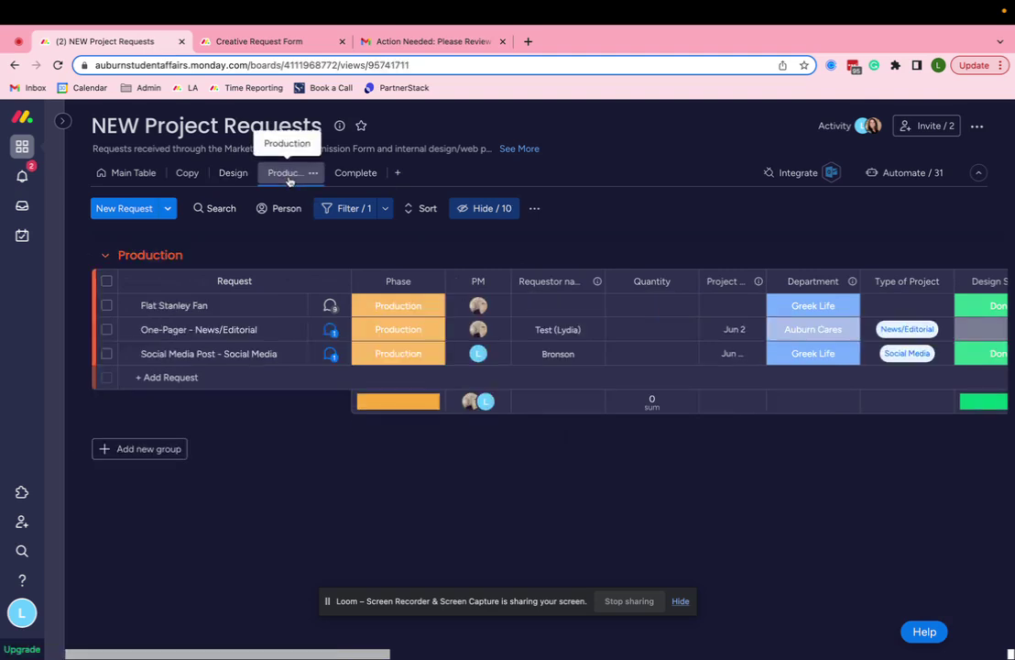
{"action": "scroll", "coordinate": [642, 357], "scroll_direction": "right", "scroll_amount": 5}
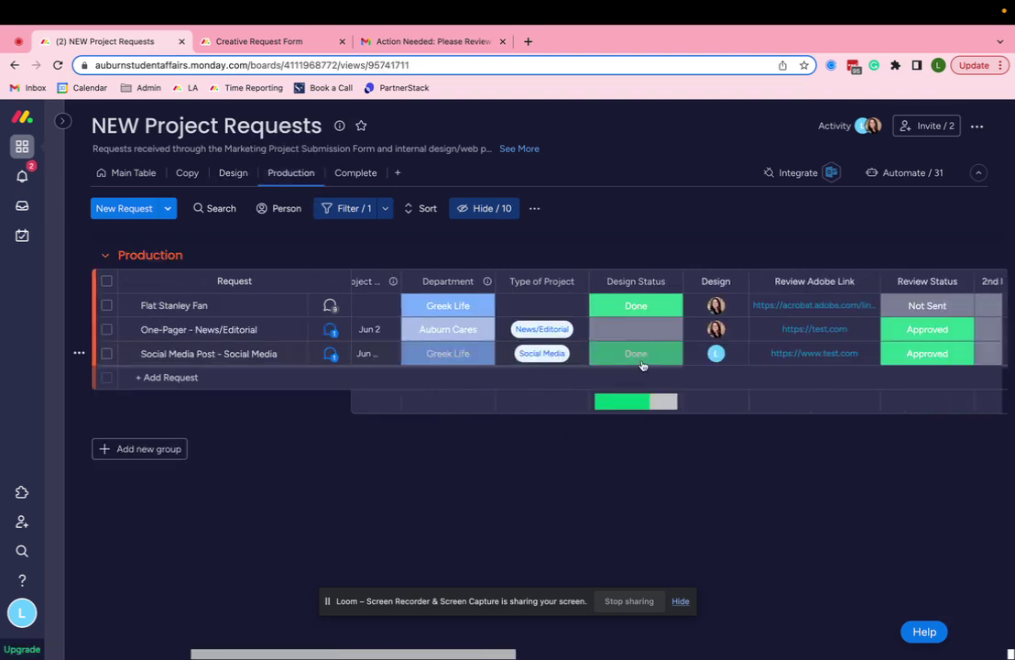
{"action": "left_click", "coordinate": [20, 176]}
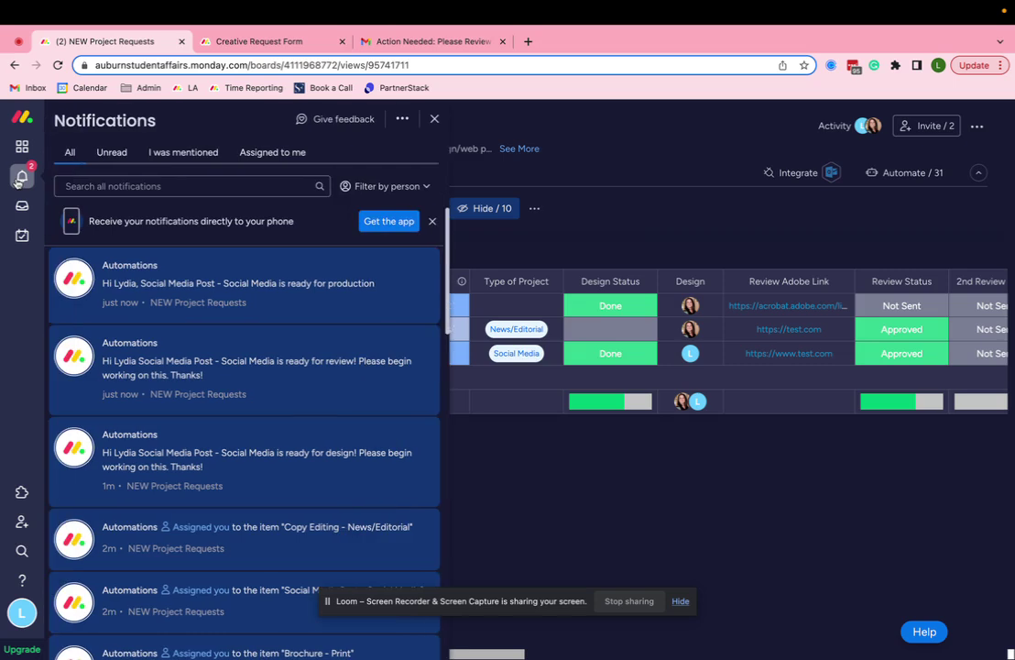
{"action": "left_click", "coordinate": [435, 118]}
{"action": "scroll", "coordinate": [707, 345], "scroll_direction": "right", "scroll_amount": 10}
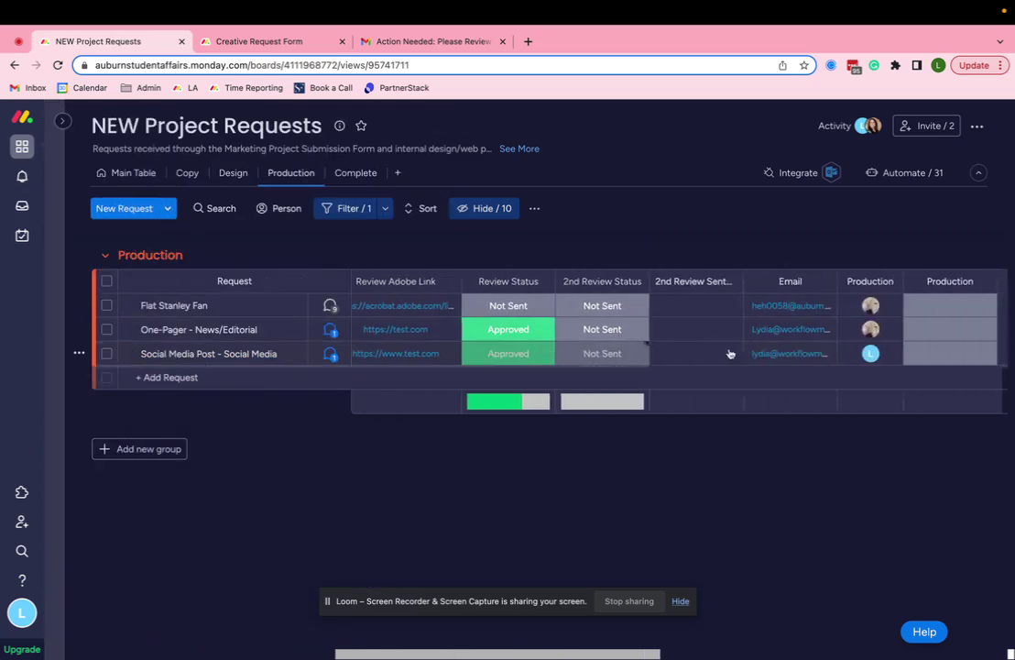
Move the Social Media Post's production status through In Production, Ready, then Delivered
{"action": "left_click", "coordinate": [762, 355]}
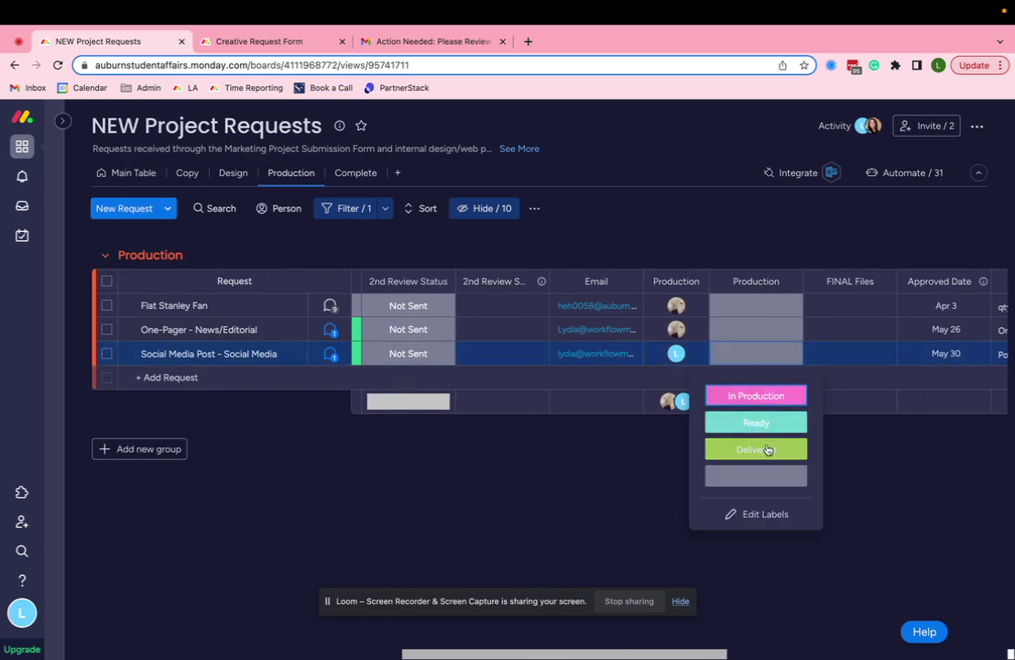
{"action": "left_click", "coordinate": [756, 395]}
{"action": "left_click", "coordinate": [764, 353]}
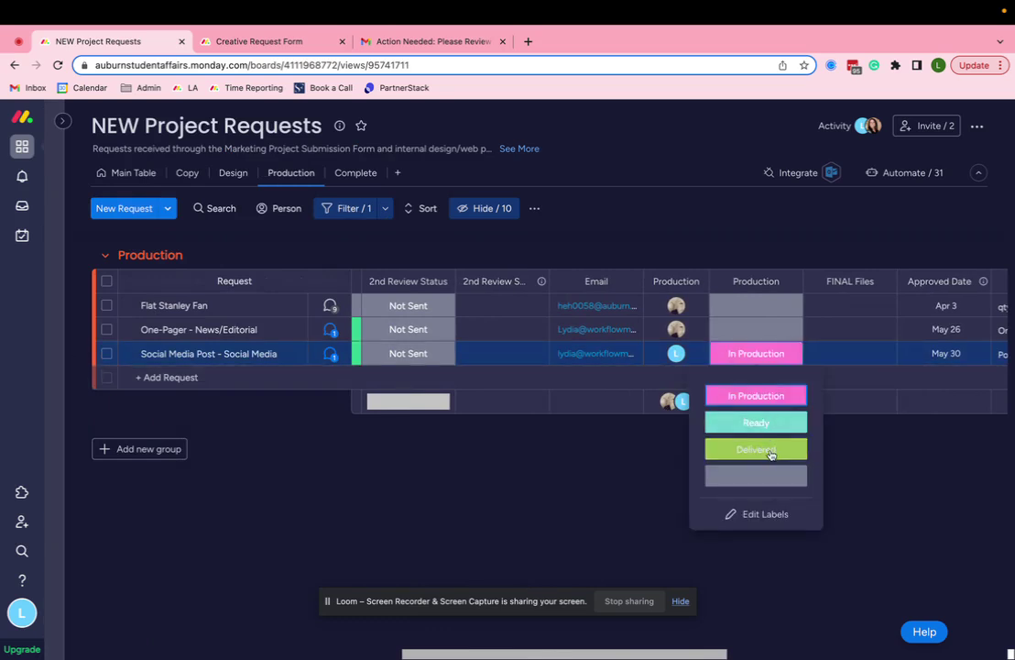
{"action": "left_click", "coordinate": [769, 423]}
{"action": "left_click", "coordinate": [763, 356]}
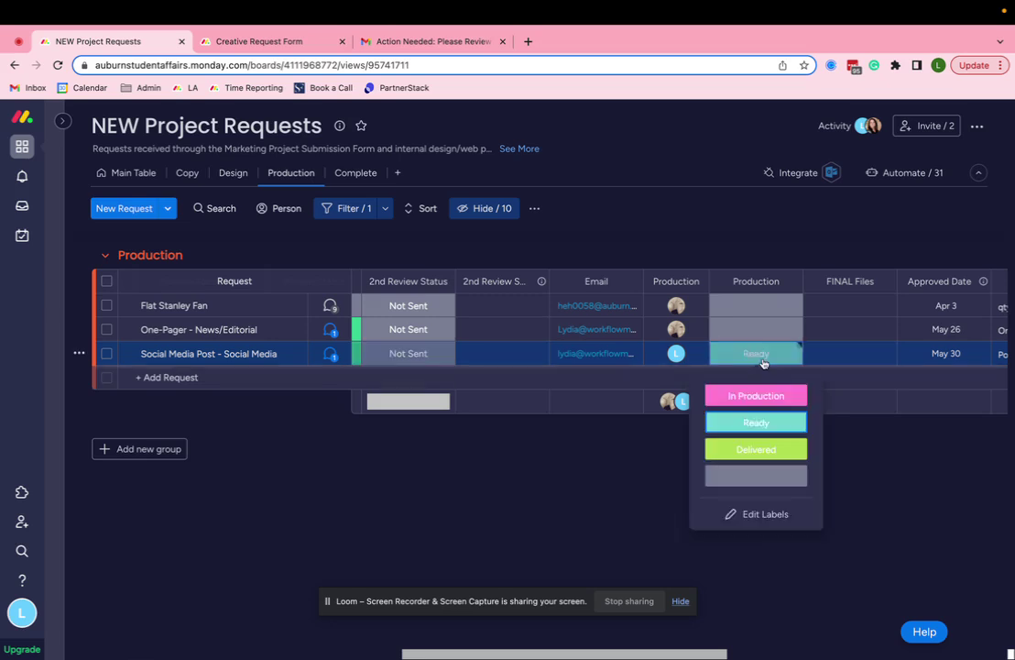
{"action": "left_click", "coordinate": [770, 451]}
{"action": "scroll", "coordinate": [773, 458], "scroll_direction": "left", "scroll_amount": 10}
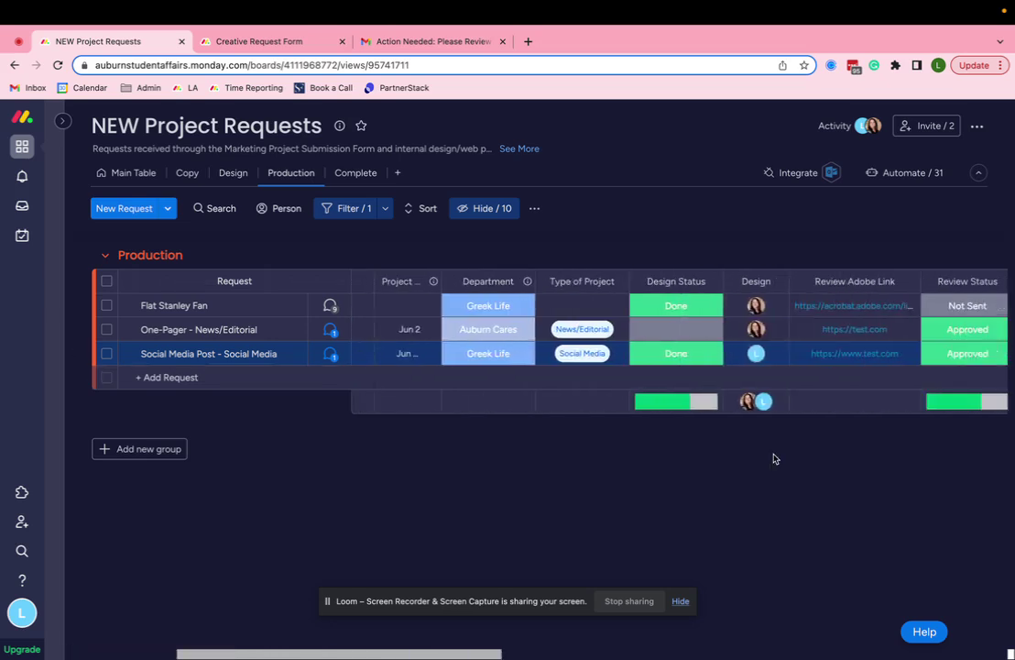
{"action": "scroll", "coordinate": [824, 435], "scroll_direction": "right", "scroll_amount": 5}
{"action": "scroll", "coordinate": [701, 369], "scroll_direction": "left", "scroll_amount": 8}
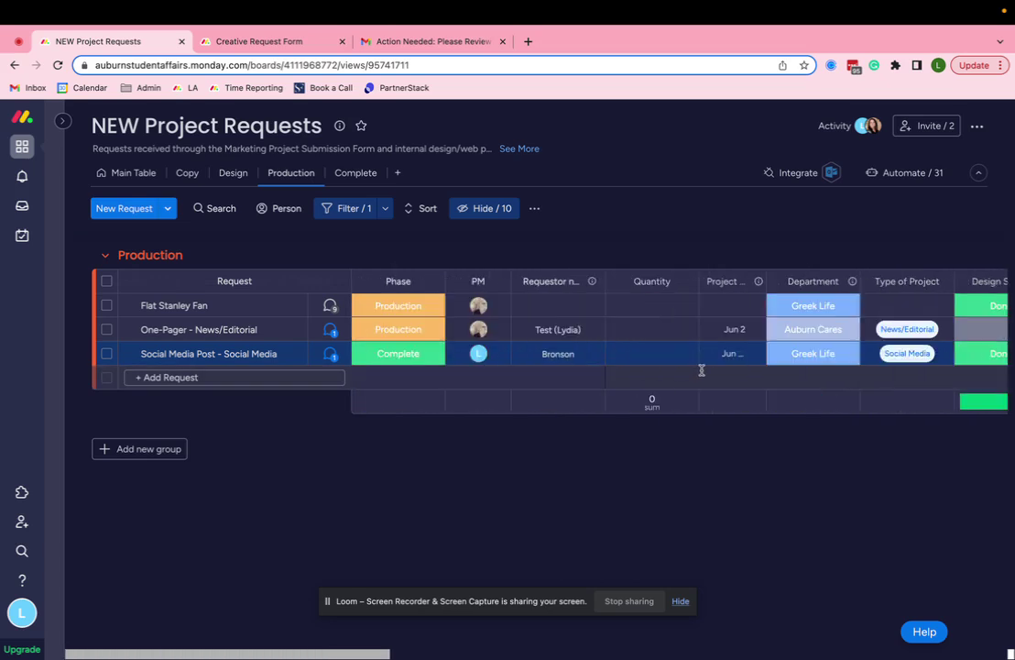